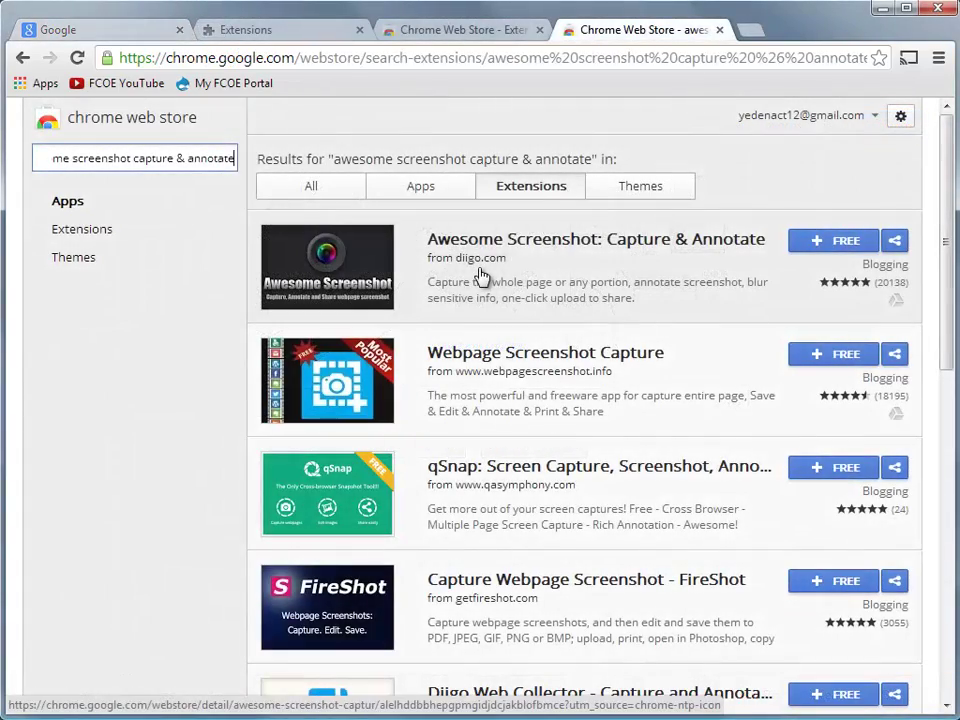
Open the Awesome Screenshot: Capture & Annotate listing, read its DETAILS description, and begin adding it
{"action": "left_click", "coordinate": [482, 276]}
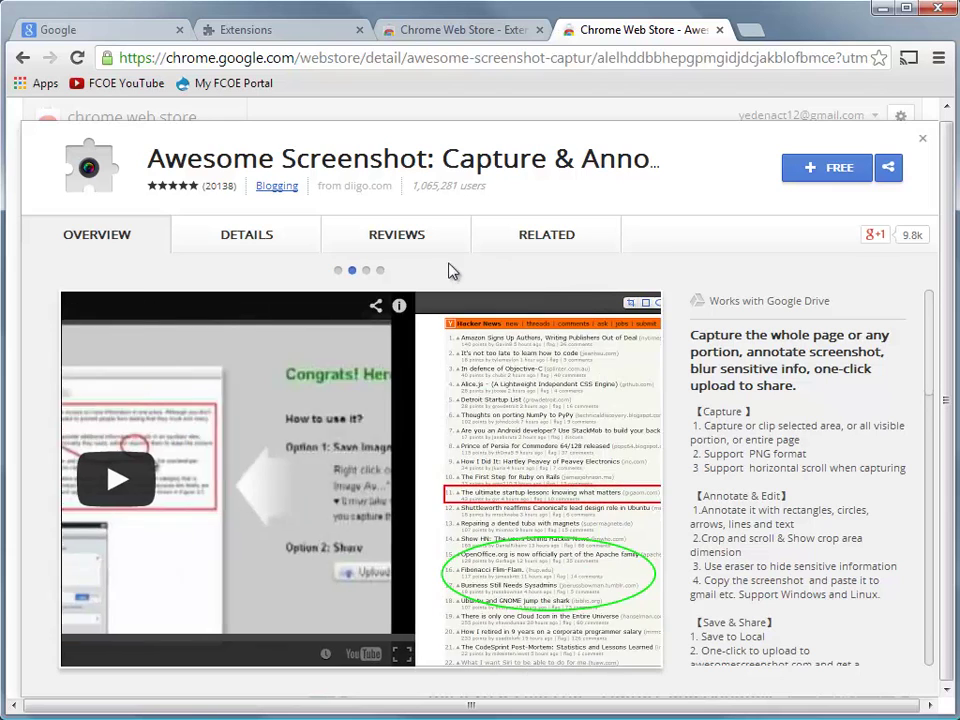
{"action": "left_click", "coordinate": [301, 246]}
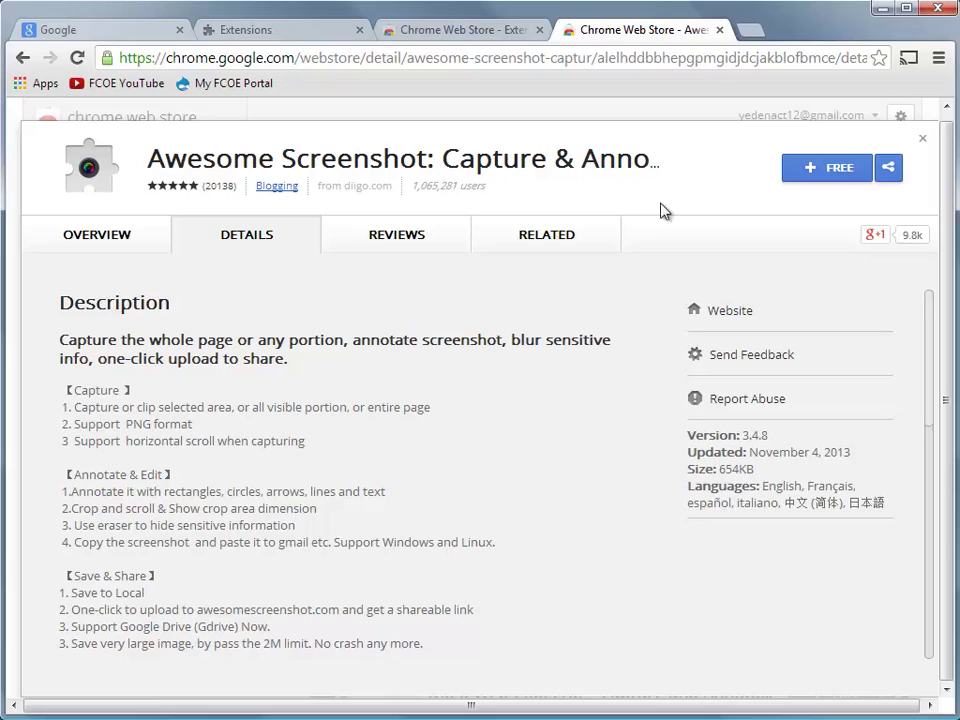
{"action": "left_click", "coordinate": [792, 178]}
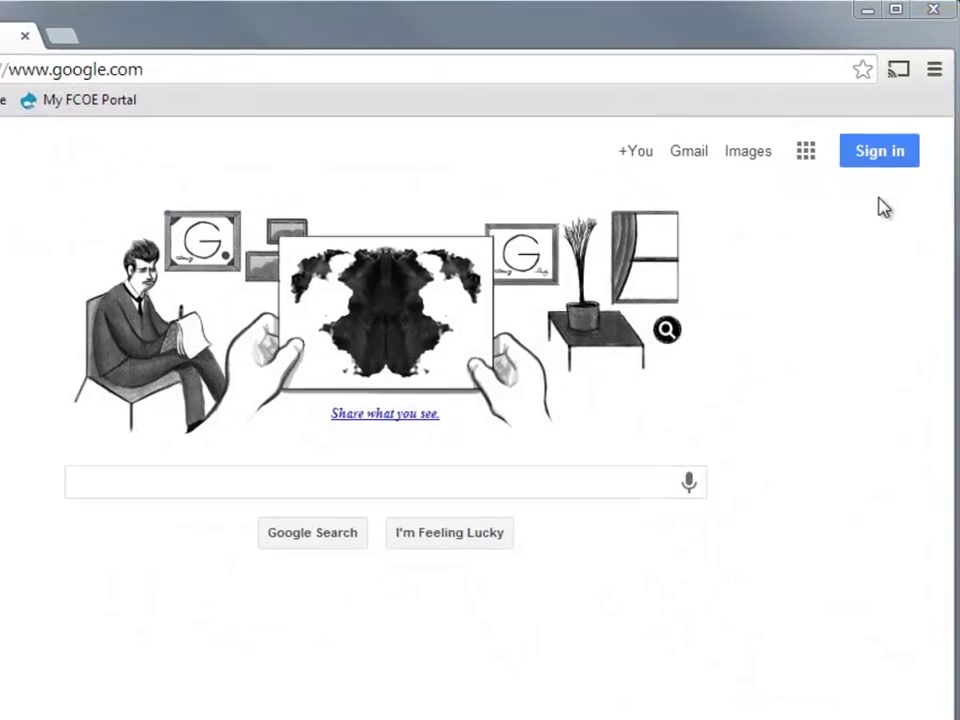
Sign in with the suggested Google account email and password, then open Chrome Settings
{"action": "left_click", "coordinate": [885, 180]}
{"action": "type", "text": "y"}
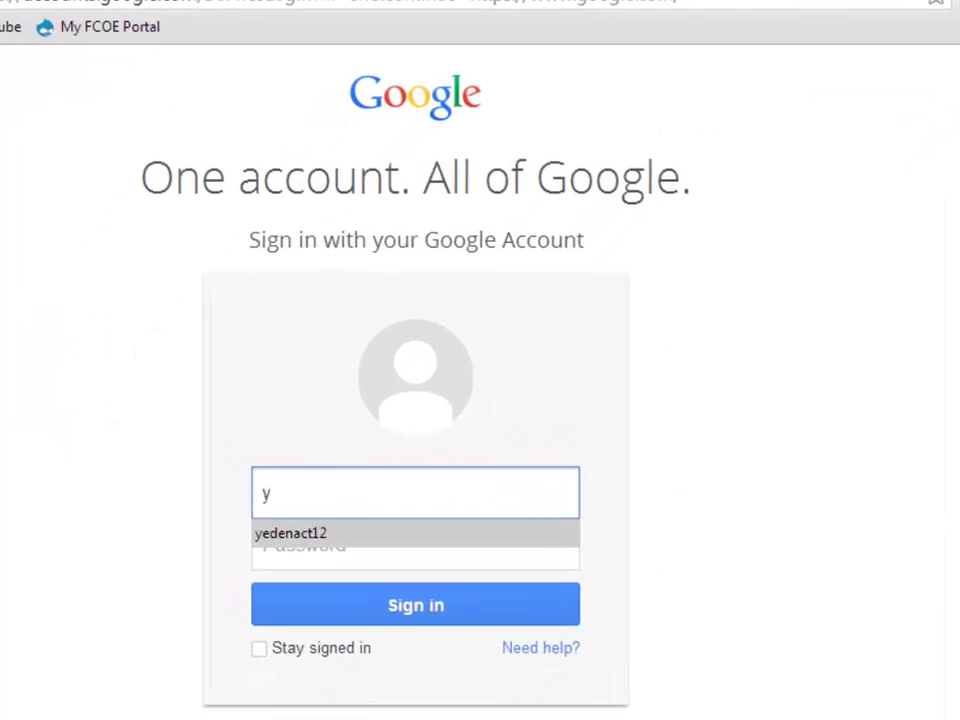
{"action": "key", "text": "Down"}
{"action": "key", "text": "Return"}
{"action": "key", "text": "Tab"}
{"action": "type", "text": "****"}
{"action": "left_click", "coordinate": [578, 561]}
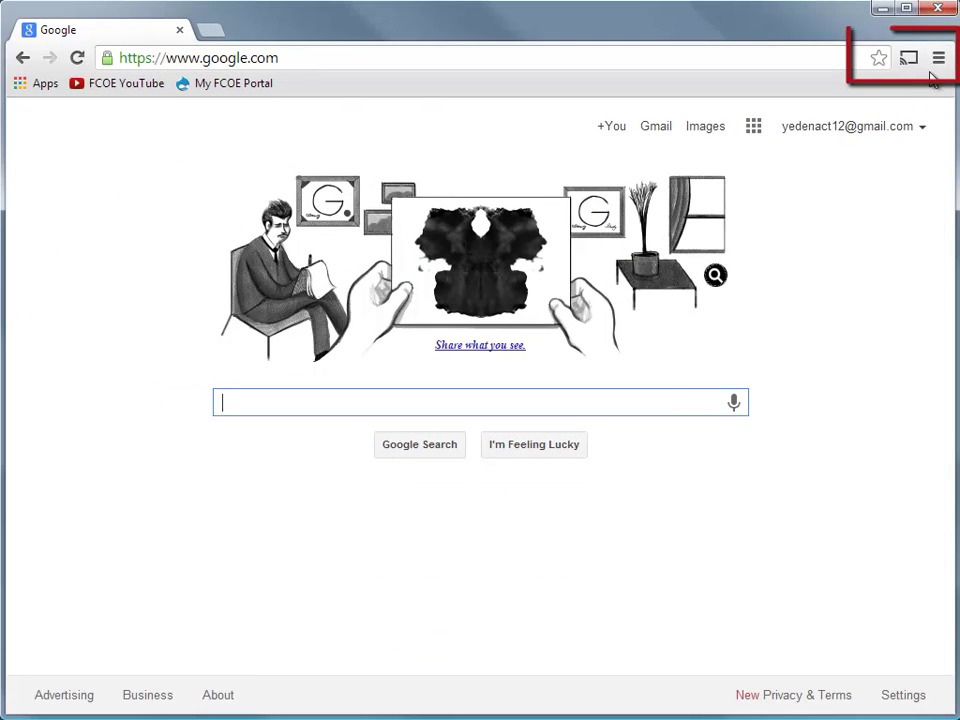
{"action": "left_click", "coordinate": [938, 60]}
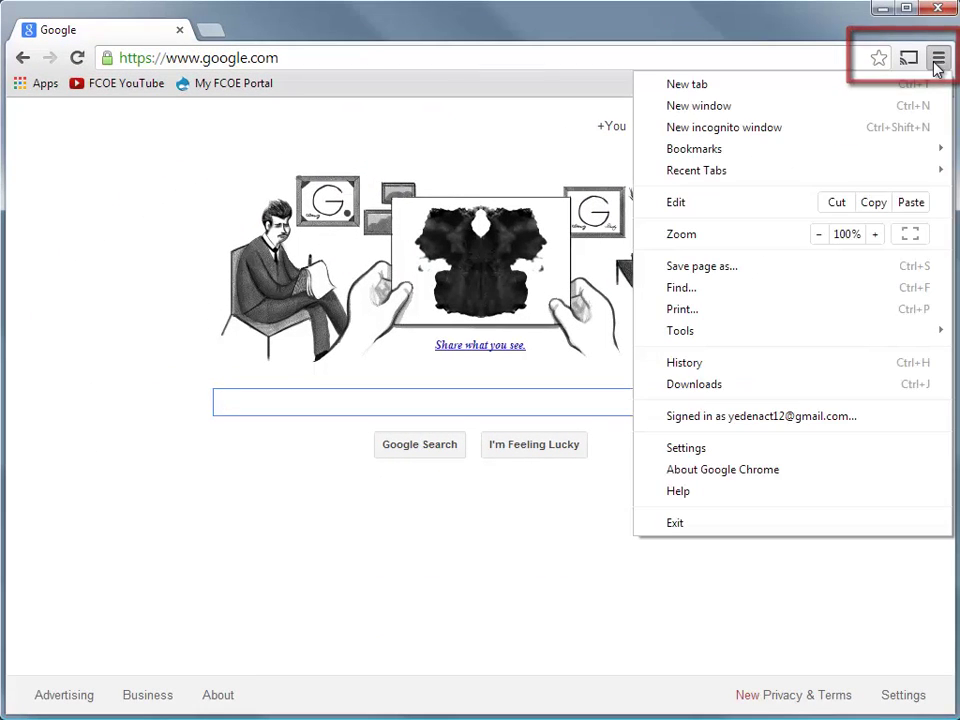
{"action": "left_click", "coordinate": [834, 450]}
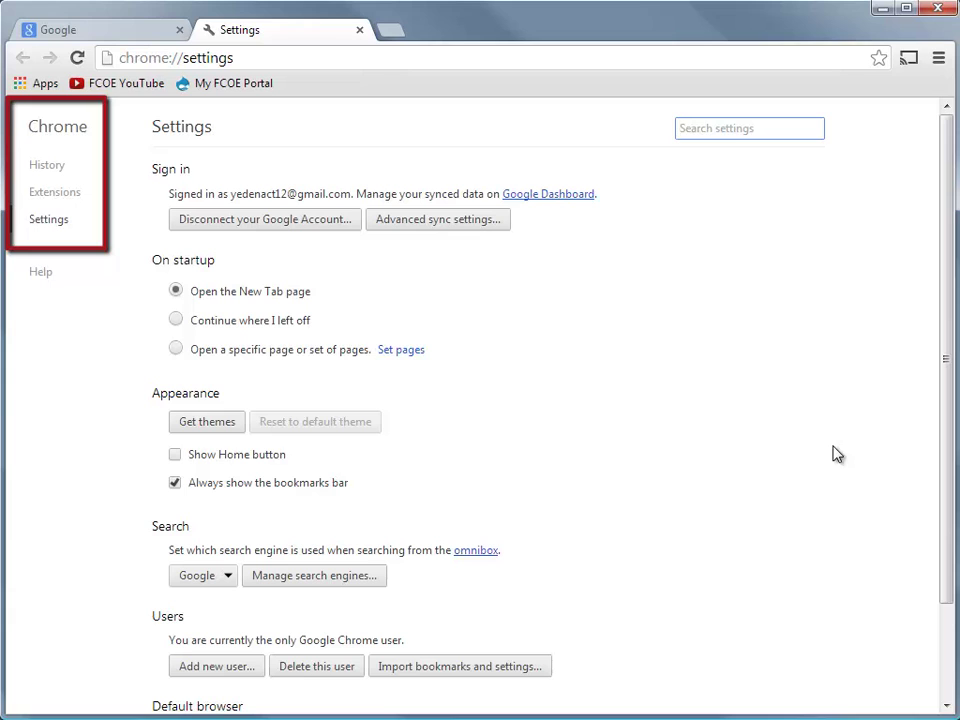
Reach the Chrome Web Store's Apps section via the Extensions page and the new-tab Apps page
{"action": "left_click", "coordinate": [78, 193]}
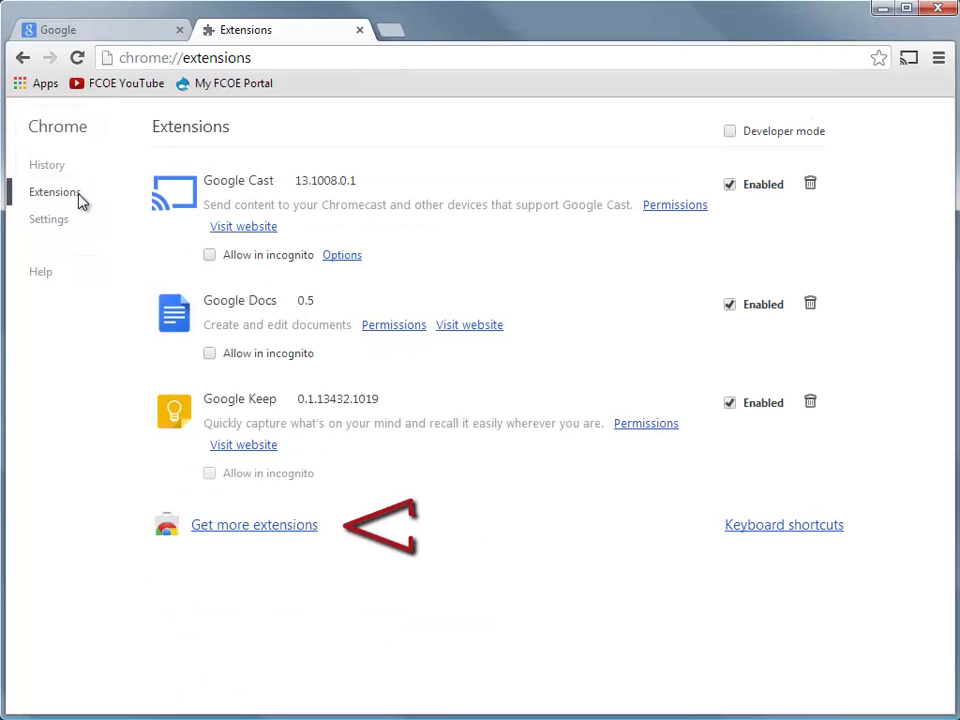
{"action": "left_click", "coordinate": [240, 527]}
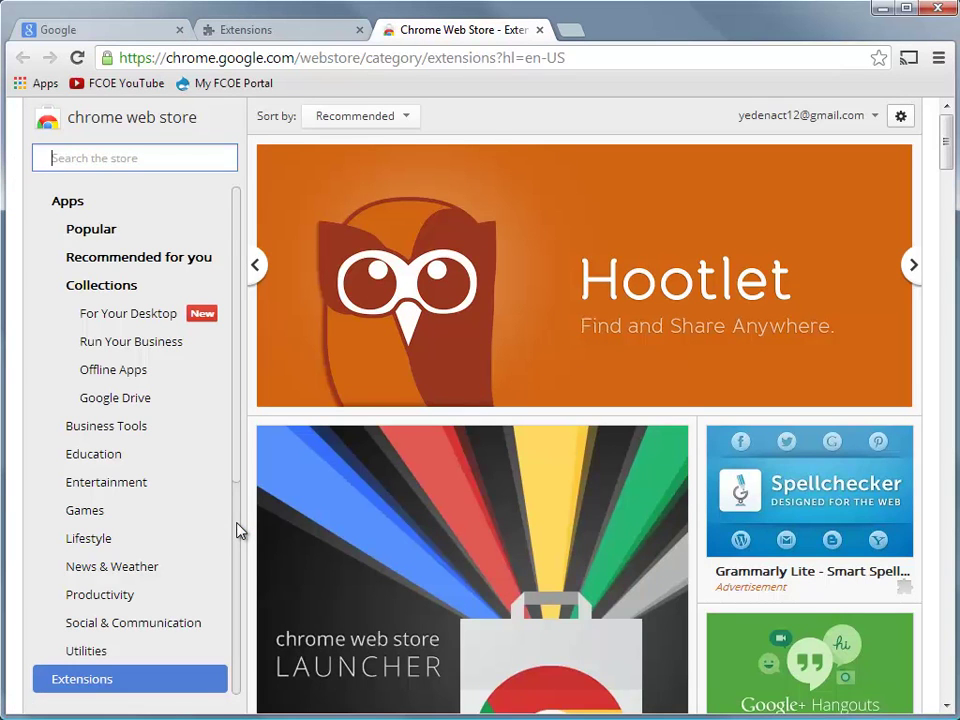
{"action": "left_click", "coordinate": [573, 32]}
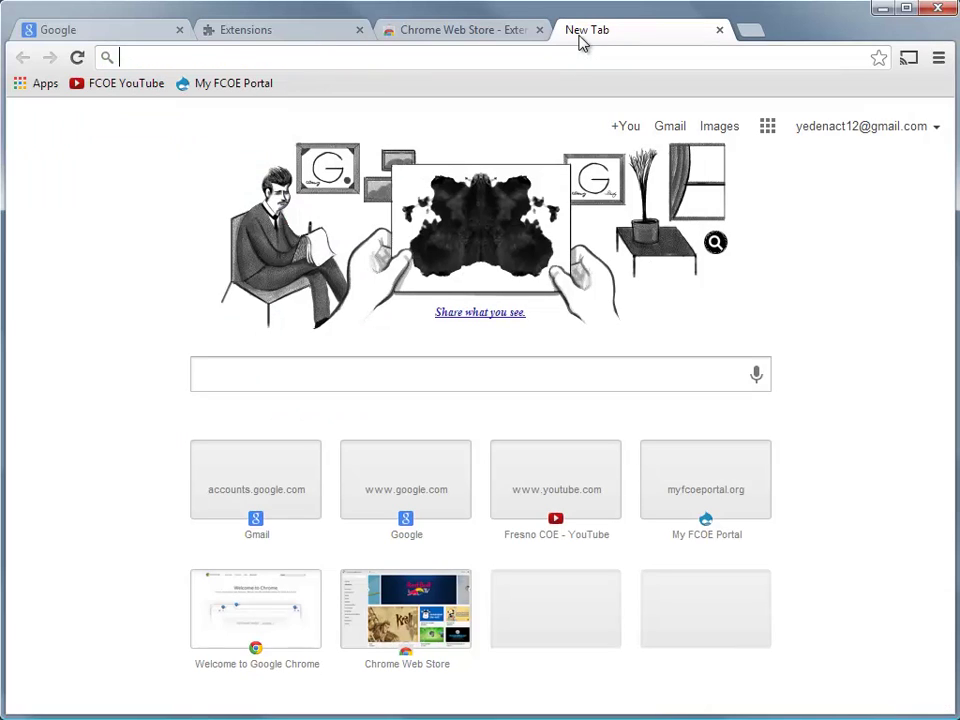
{"action": "left_click", "coordinate": [50, 92]}
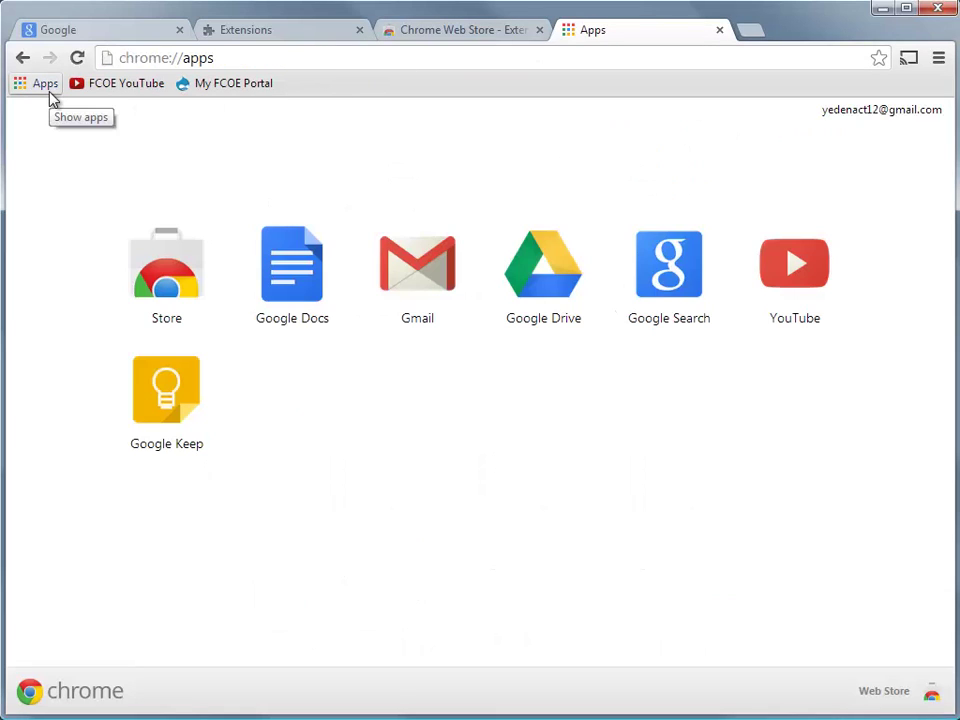
{"action": "left_click", "coordinate": [140, 240]}
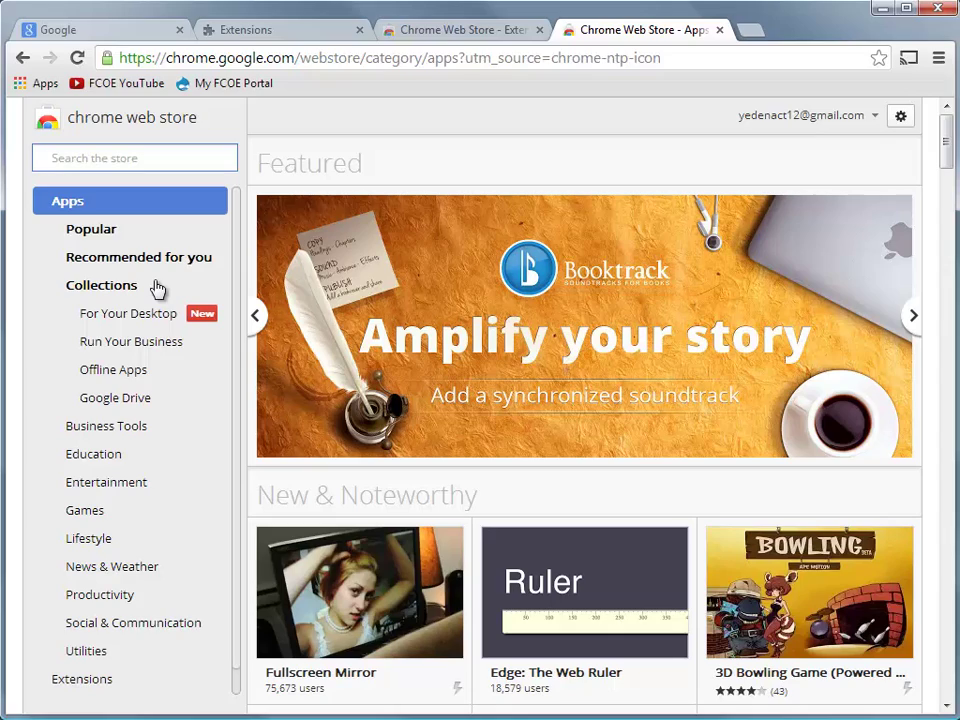
Browse the Web Store's Popular, Extensions and Themes categories, ending on the Themes grid
{"action": "left_click", "coordinate": [113, 232]}
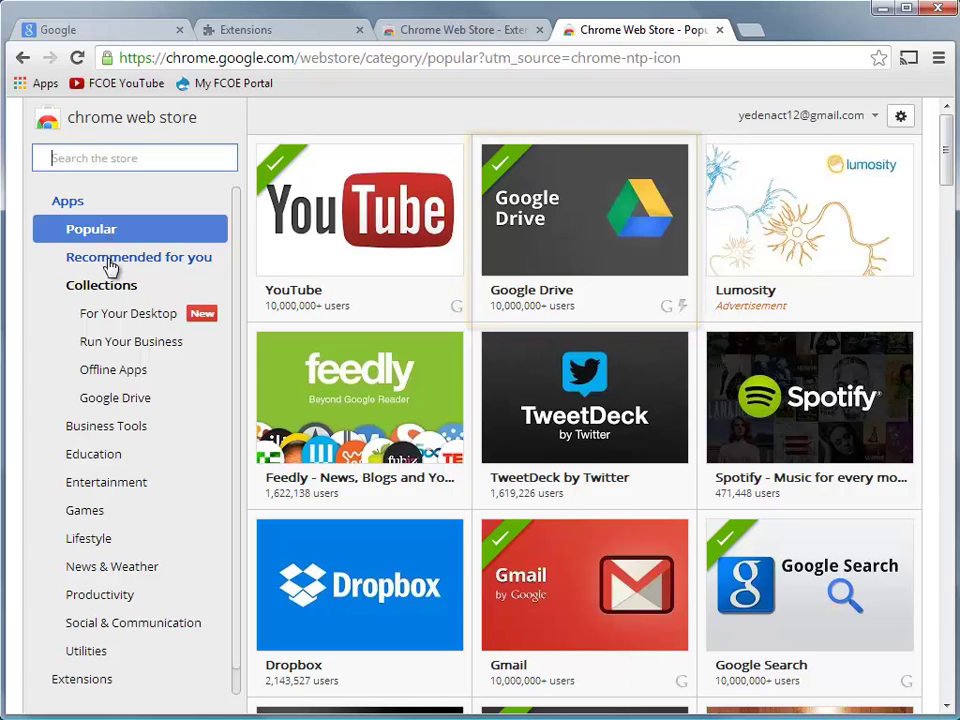
{"action": "left_click", "coordinate": [102, 682]}
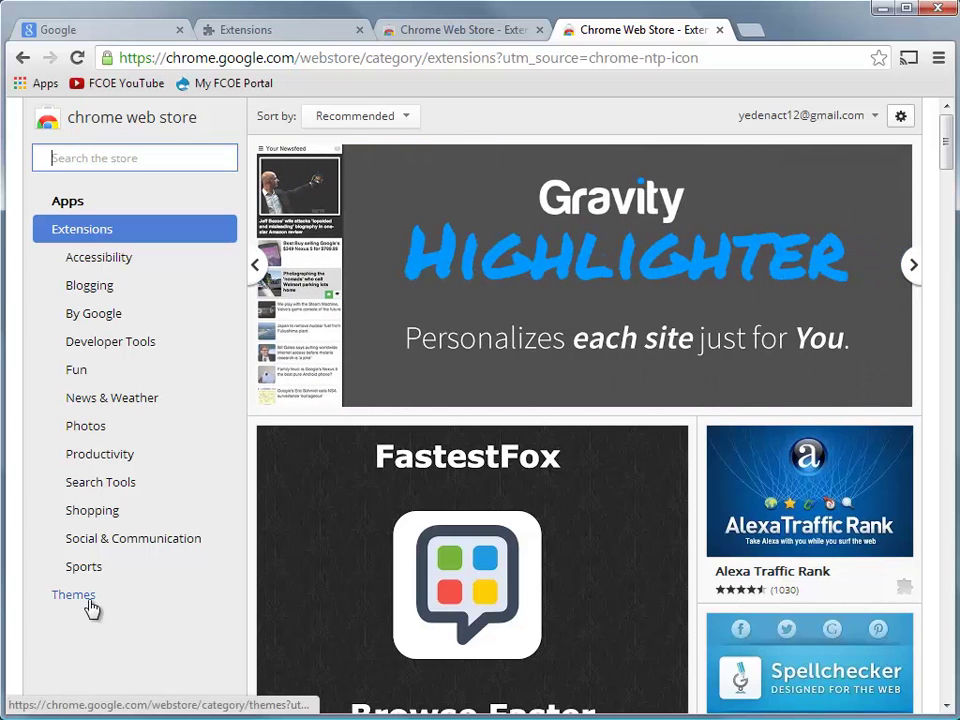
{"action": "left_click", "coordinate": [88, 600]}
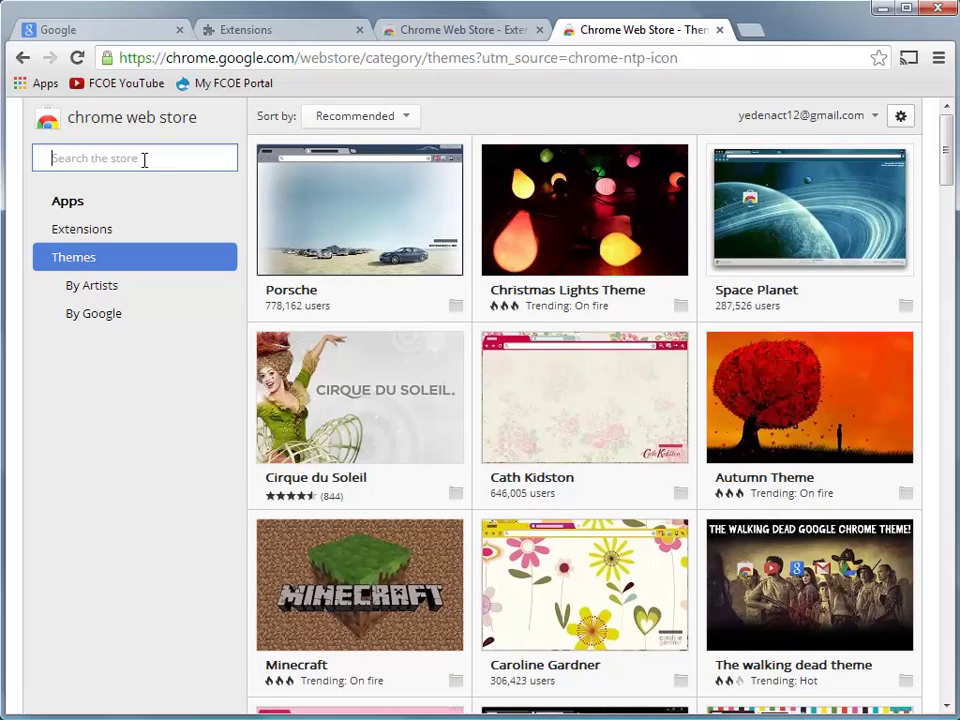
Search the store for 'awesome screenshot capture & annotate' from the 'awesome' suggestions
{"action": "type", "text": "a"}
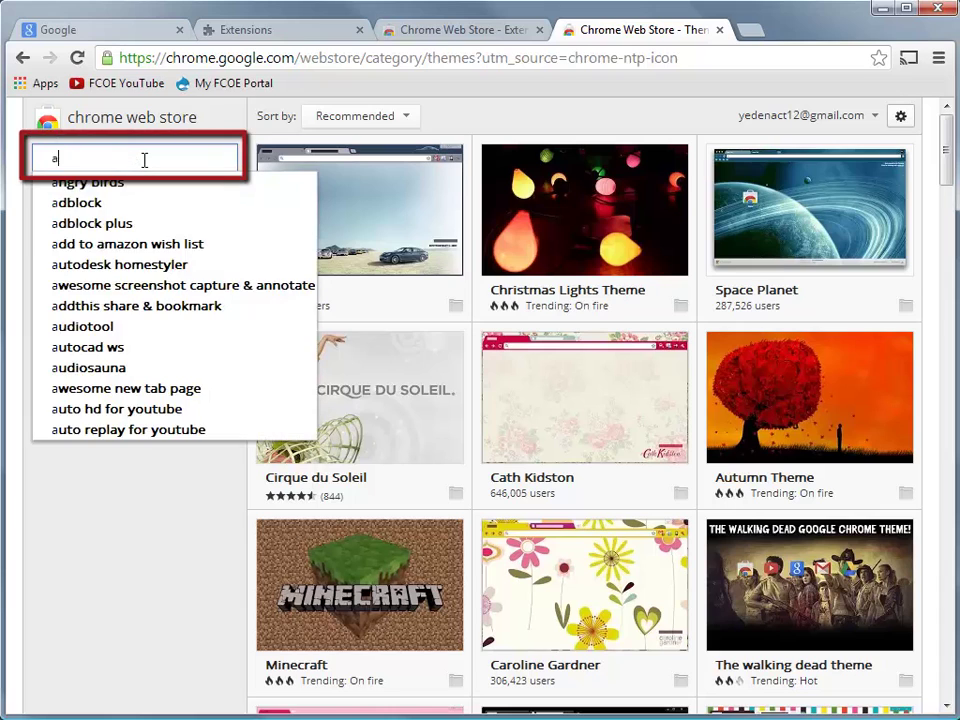
{"action": "type", "text": "wesom"}
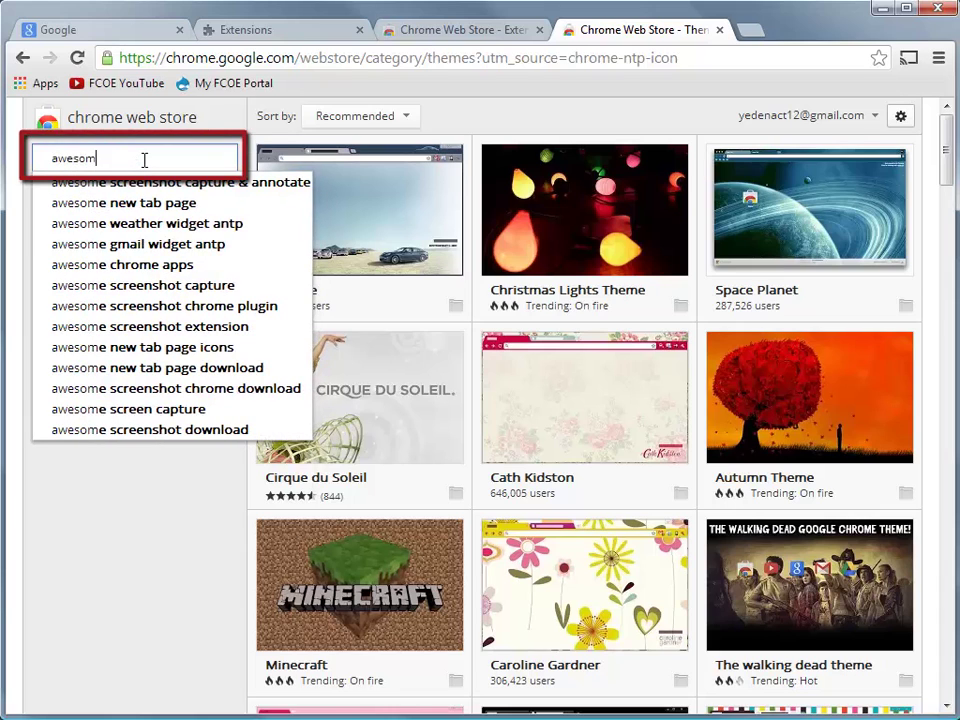
{"action": "type", "text": "e"}
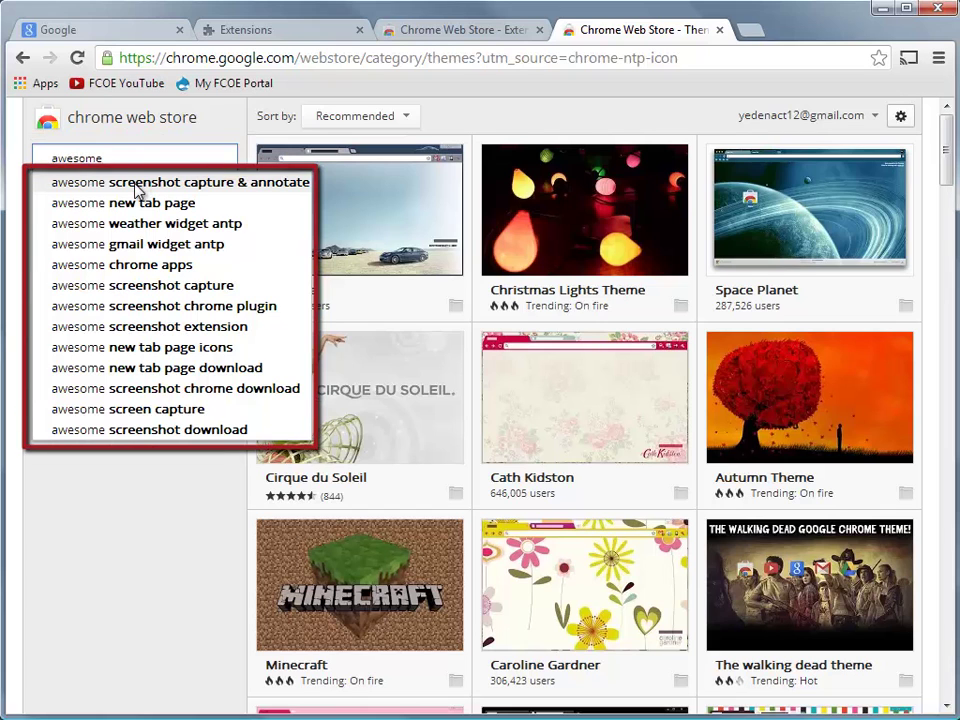
{"action": "left_click", "coordinate": [138, 183]}
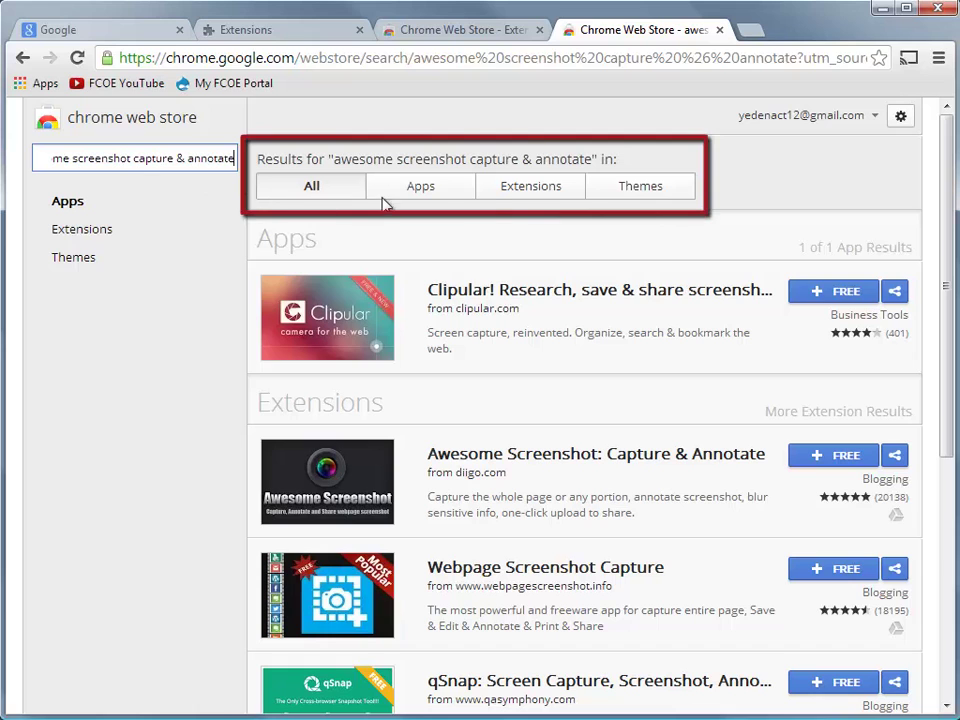
Filter results to extensions, open Awesome Screenshot, and show its DETAILS description
{"action": "left_click", "coordinate": [495, 202]}
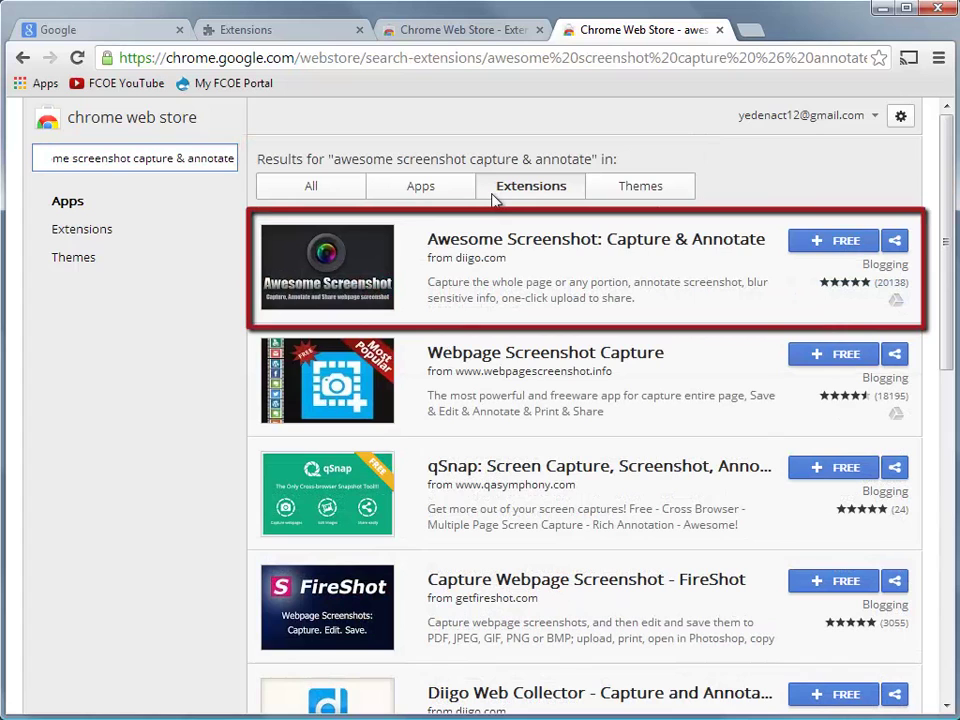
{"action": "left_click", "coordinate": [481, 273]}
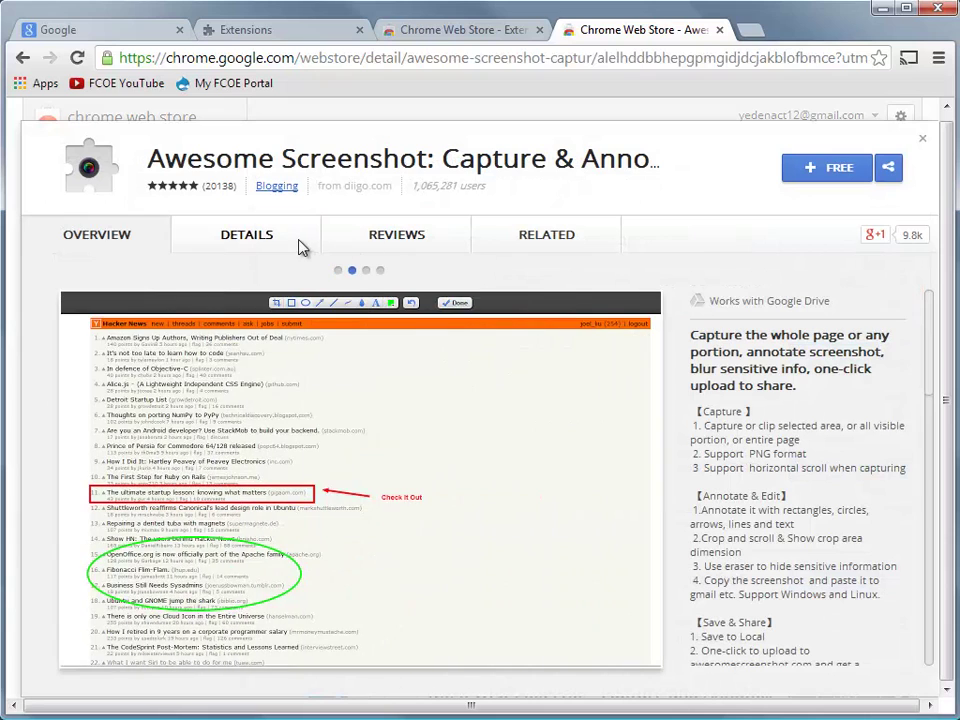
{"action": "left_click", "coordinate": [301, 245]}
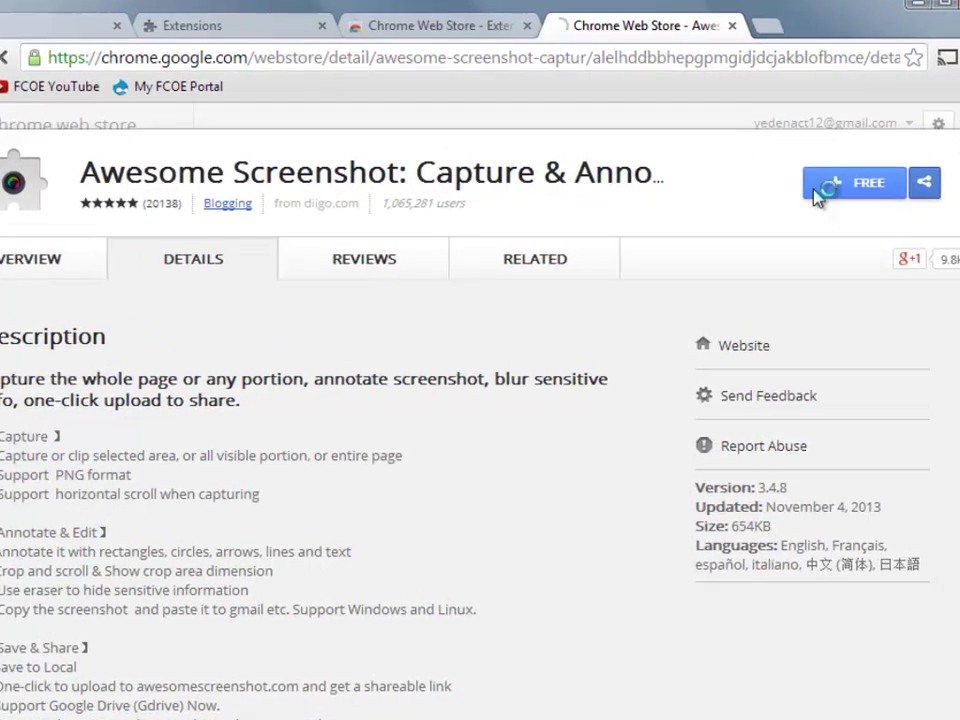
Install Awesome Screenshot via FREE and Add, dismiss the notices, and open a new tab
{"action": "left_click", "coordinate": [802, 185]}
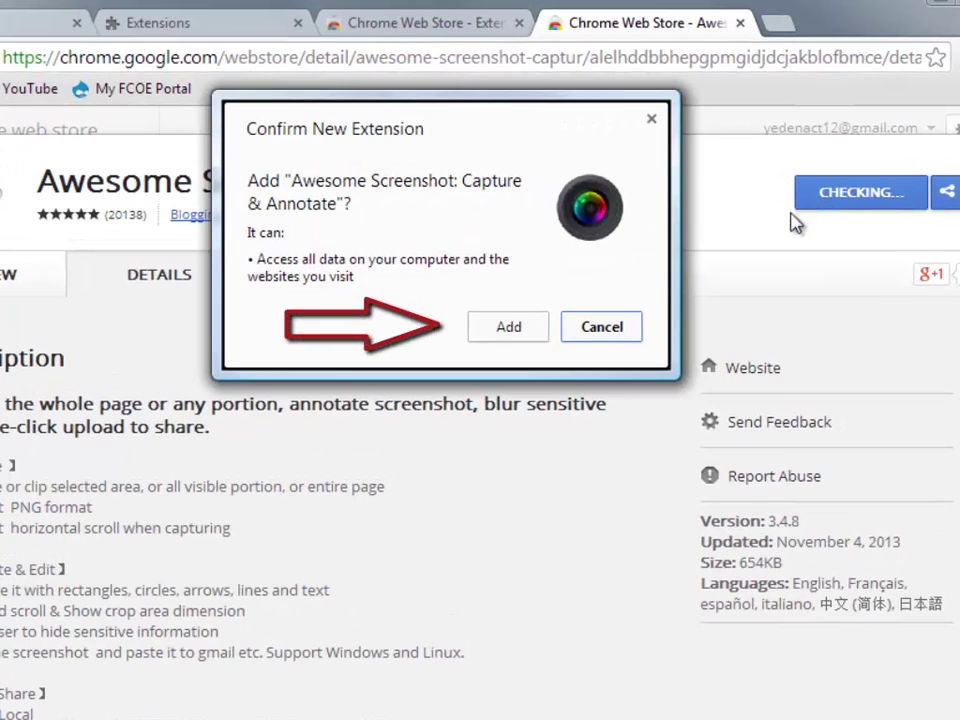
{"action": "left_click", "coordinate": [533, 329]}
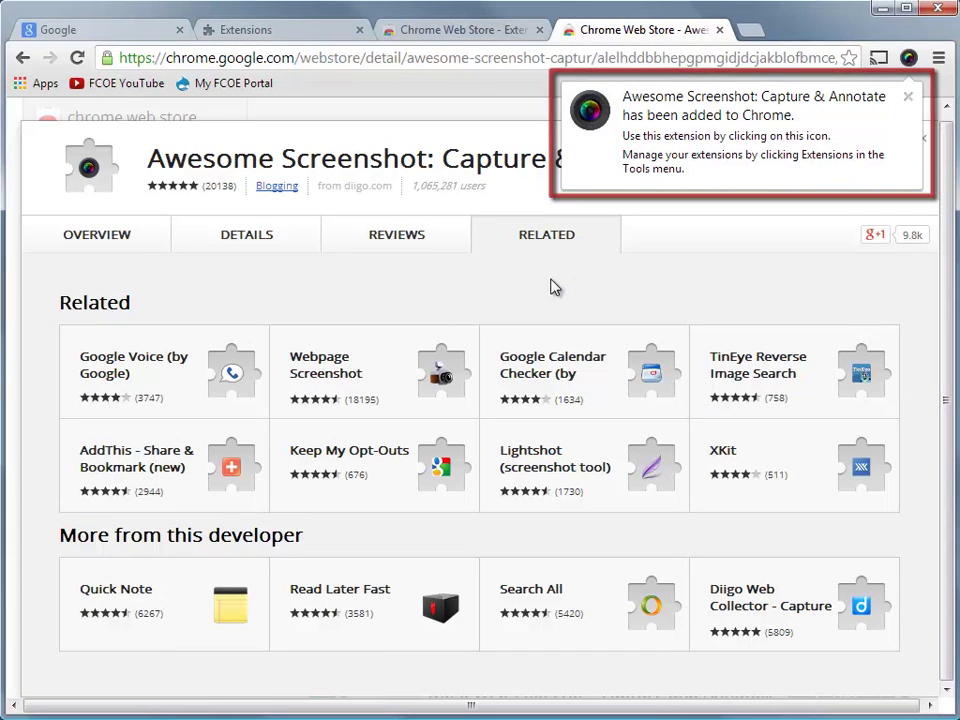
{"action": "left_click", "coordinate": [907, 96]}
{"action": "left_click", "coordinate": [922, 137]}
{"action": "left_click", "coordinate": [752, 36]}
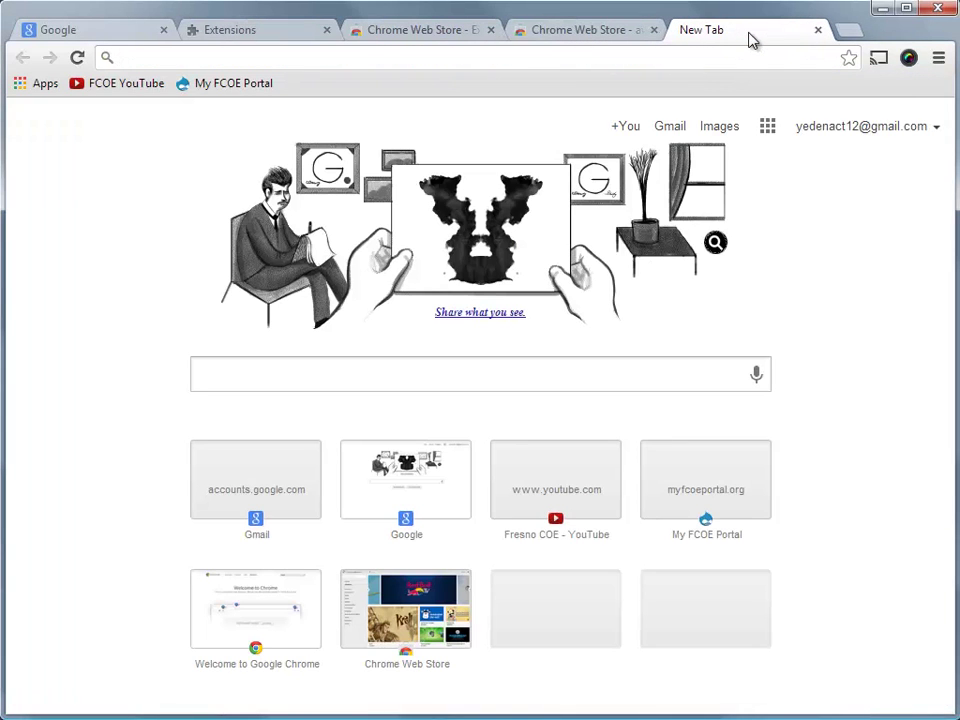
Search Google Images for 'rorschach' and bring up Awesome Screenshot's capture choices
{"action": "type", "text": "ror"}
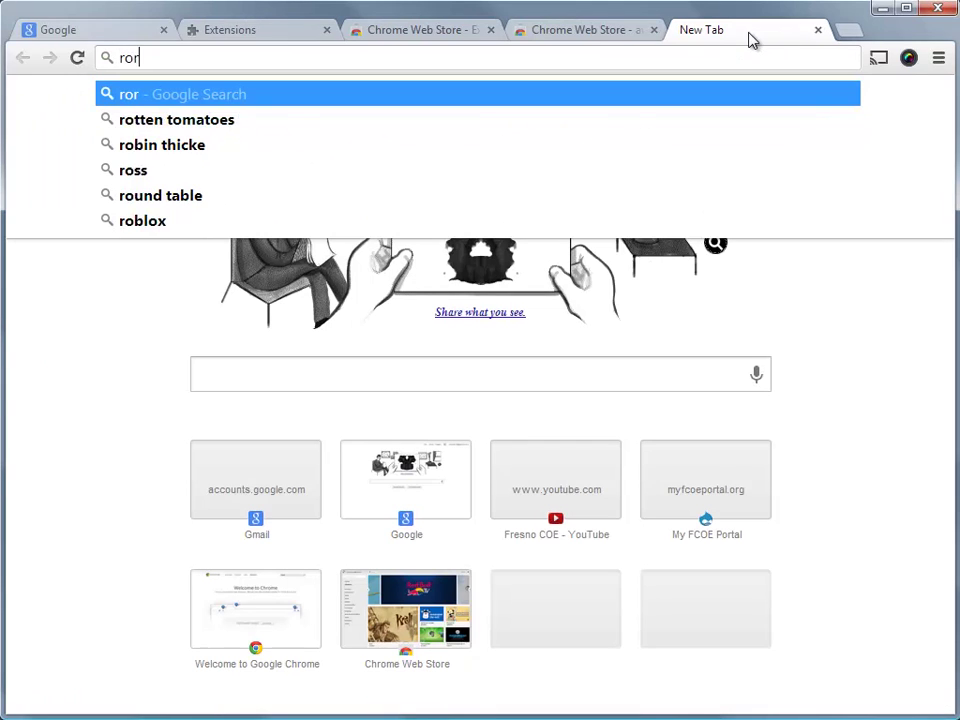
{"action": "key", "text": "Down"}
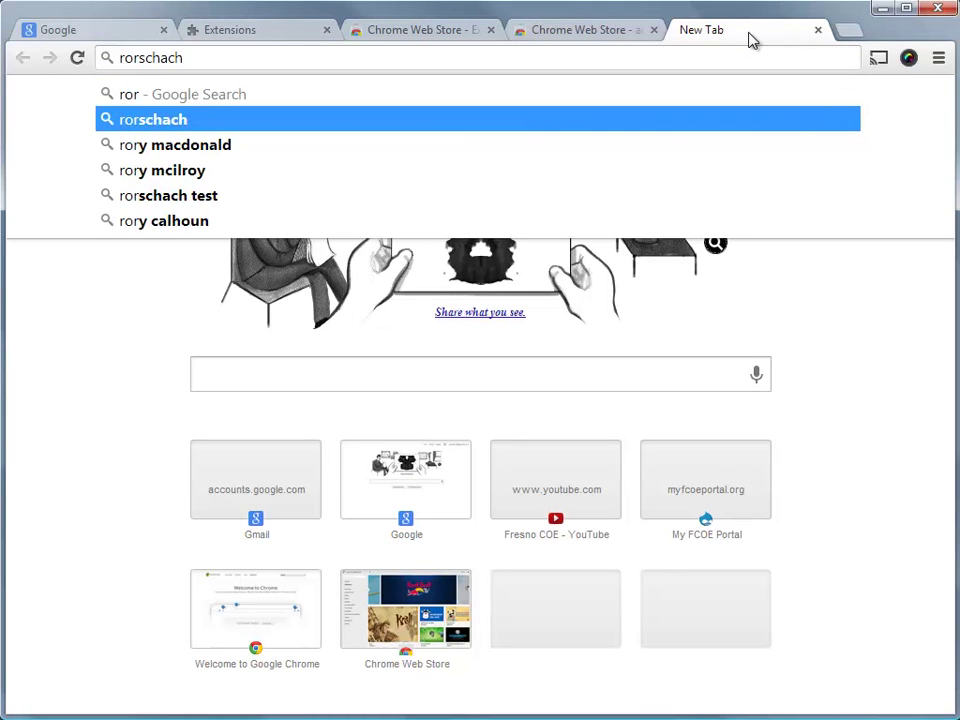
{"action": "key", "text": "Return"}
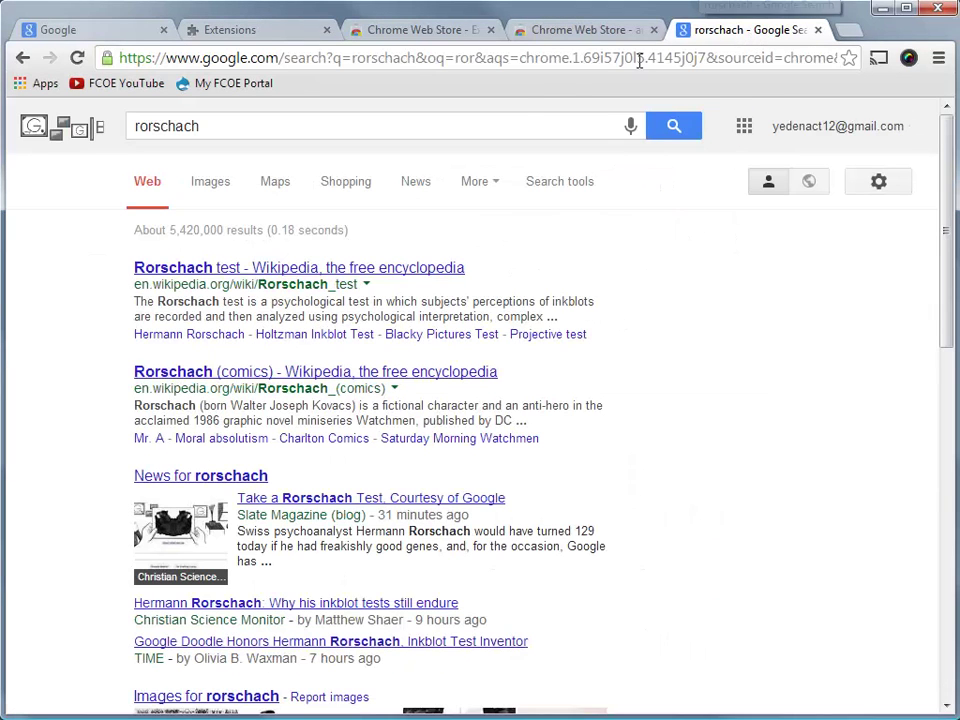
{"action": "left_click", "coordinate": [215, 183]}
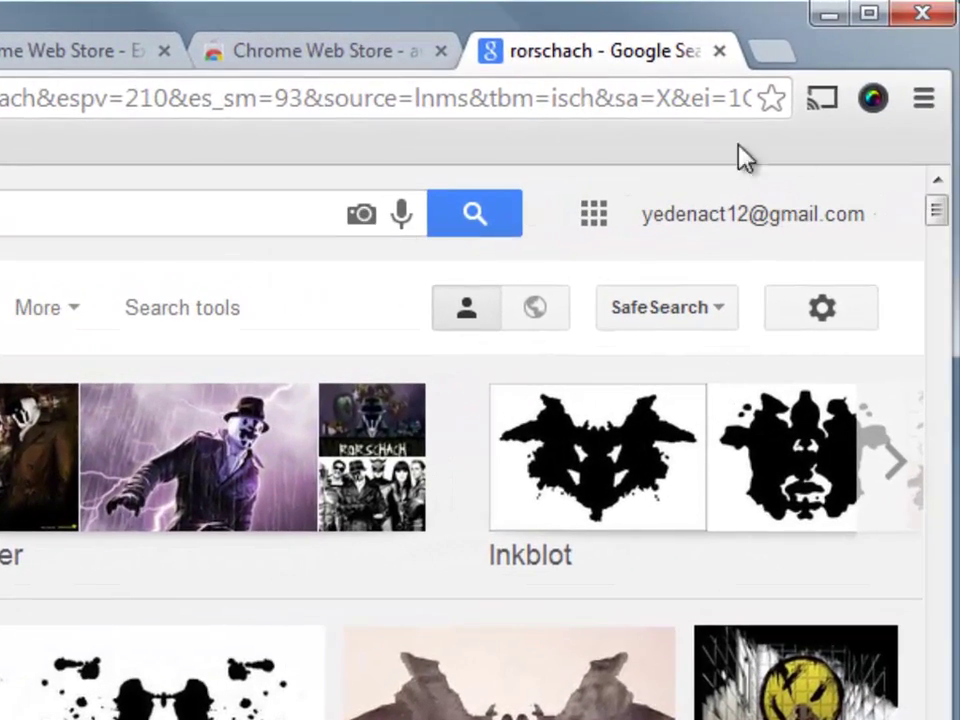
{"action": "left_click", "coordinate": [873, 108]}
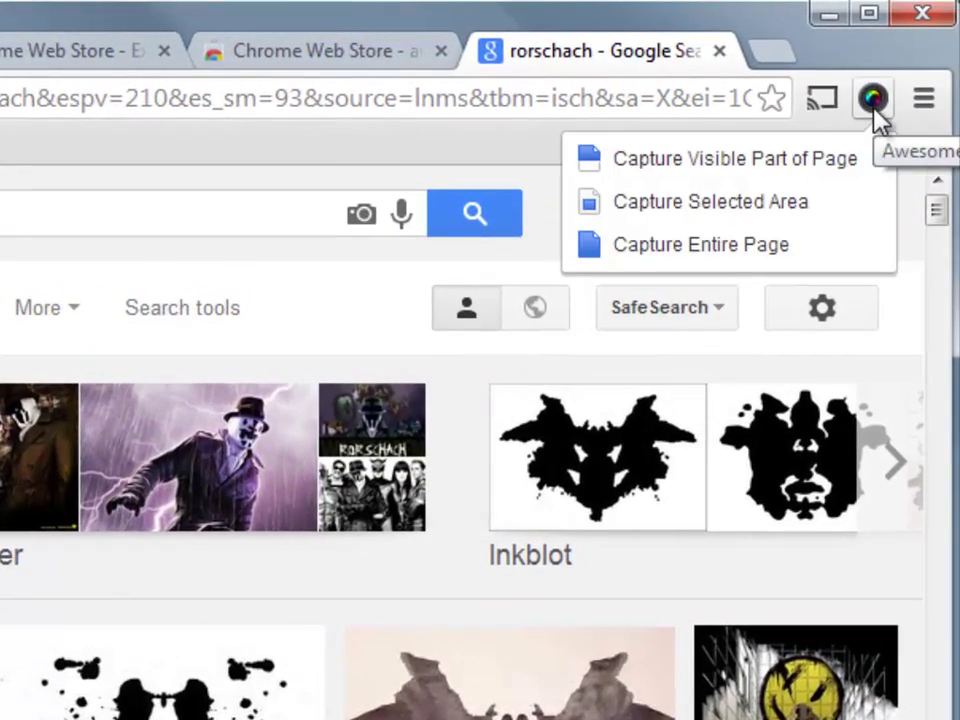
Capture a selected area around the Rorschach inkblot thumbnail into the editor
{"action": "left_click", "coordinate": [821, 205]}
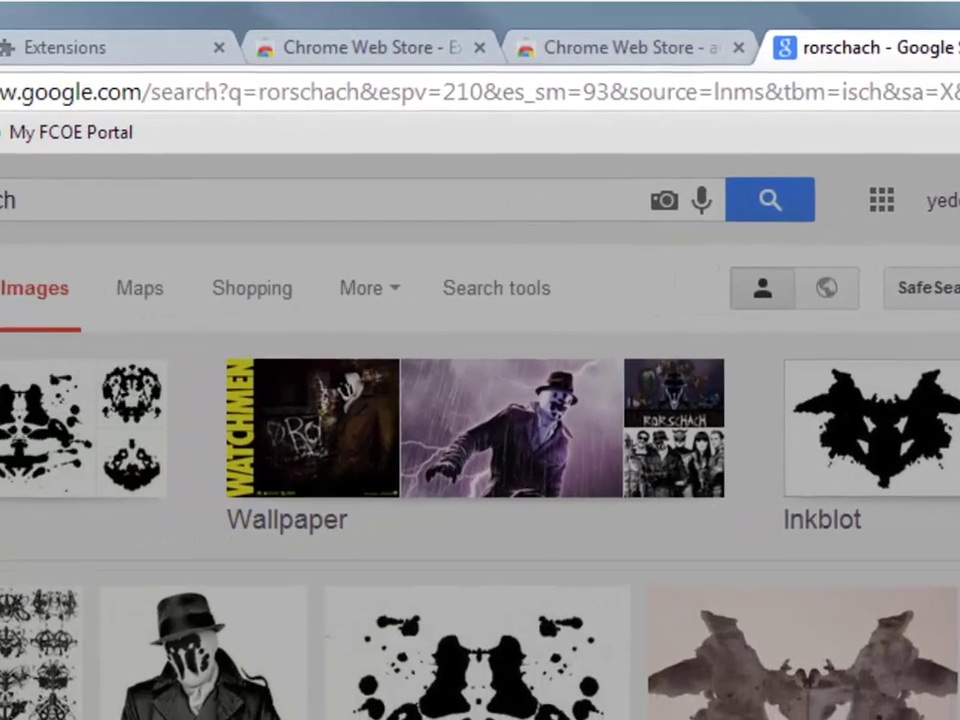
{"action": "left_click_drag", "start_coordinate": [23, 320], "coordinate": [231, 477]}
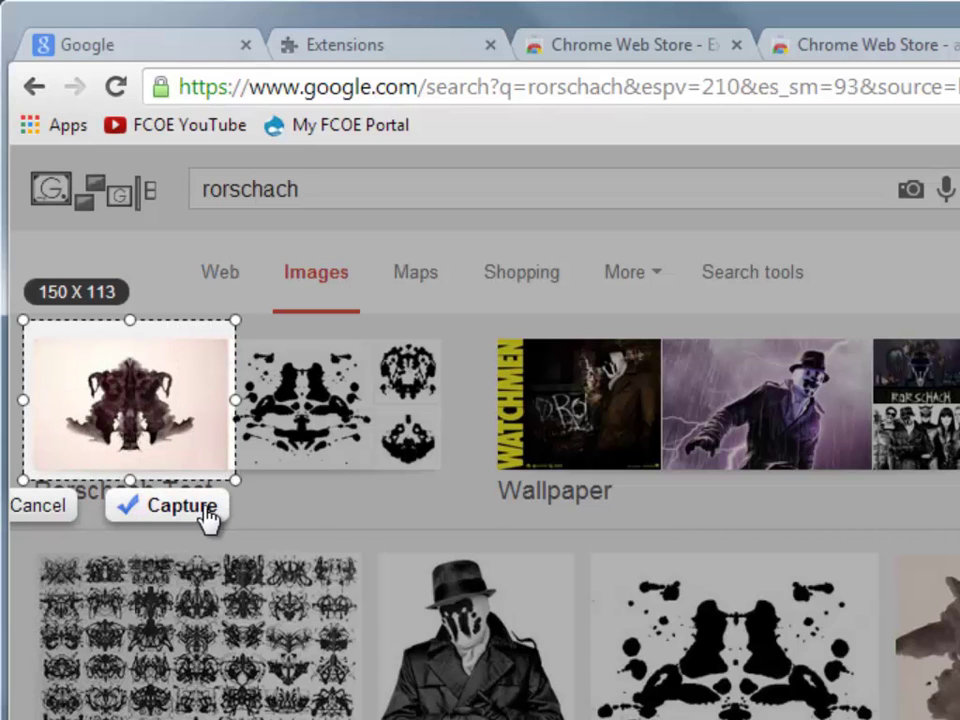
{"action": "left_click", "coordinate": [205, 506]}
Add an 'Inkblot' text label at the top-left, then undo it
{"action": "left_click", "coordinate": [501, 125]}
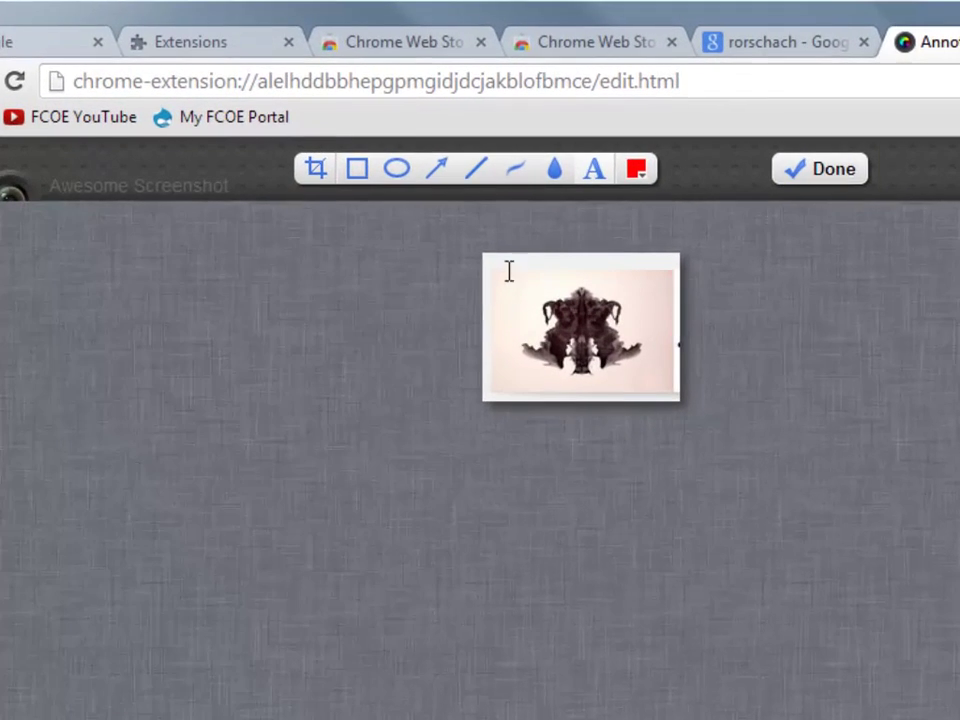
{"action": "left_click", "coordinate": [435, 205]}
{"action": "type", "text": "Inkblot"}
{"action": "left_click", "coordinate": [700, 172]}
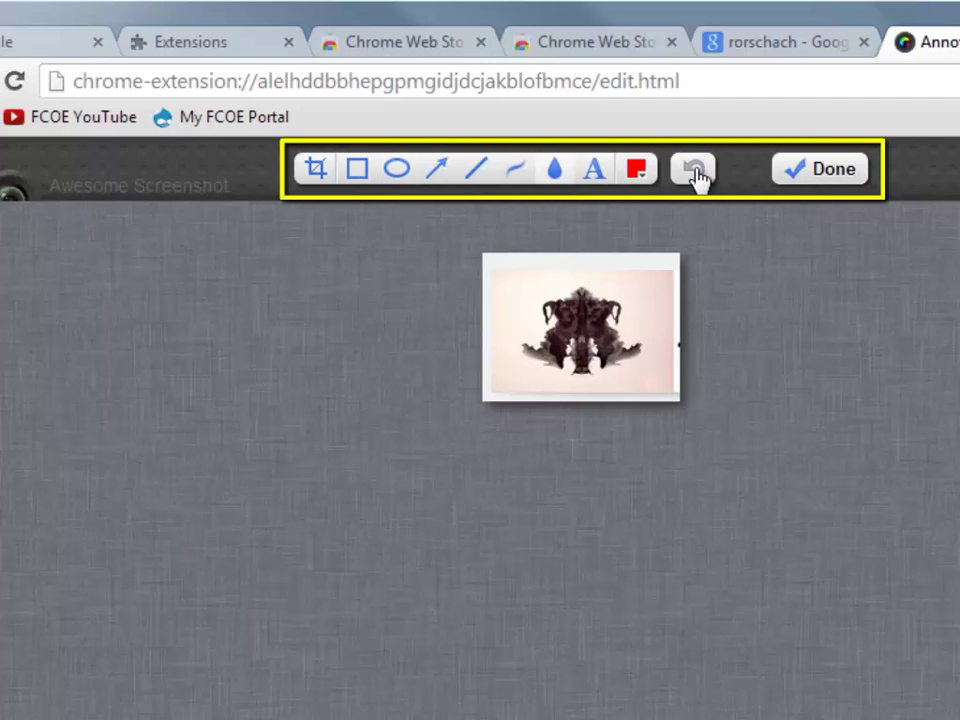
Draw a green arrow pointing onto the inkblot and finish annotating
{"action": "left_click", "coordinate": [640, 172]}
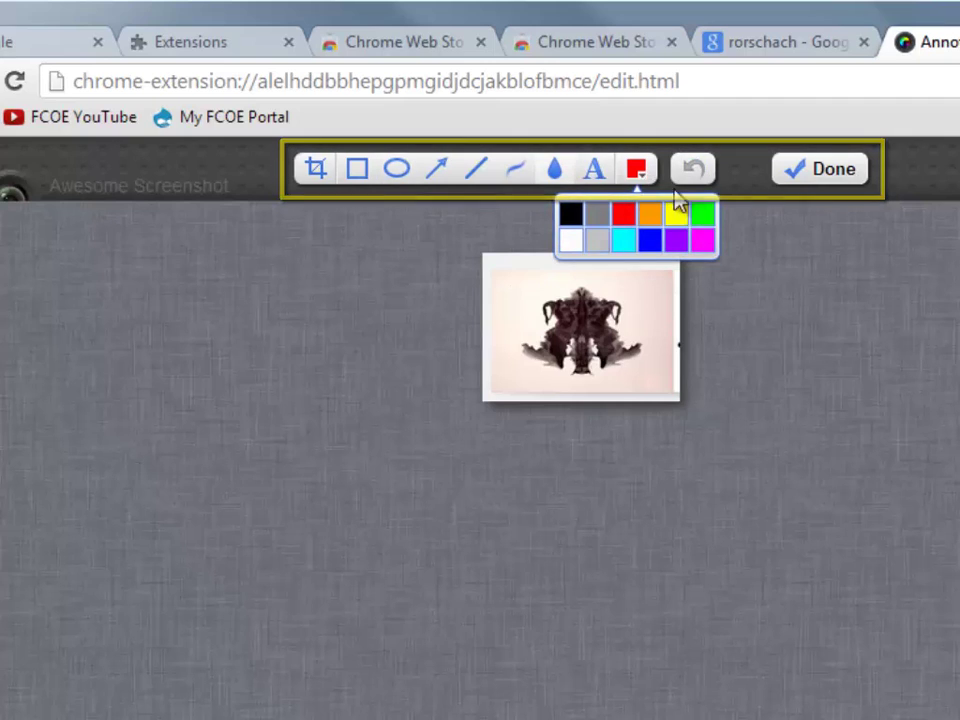
{"action": "left_click", "coordinate": [701, 210]}
{"action": "left_click", "coordinate": [437, 172]}
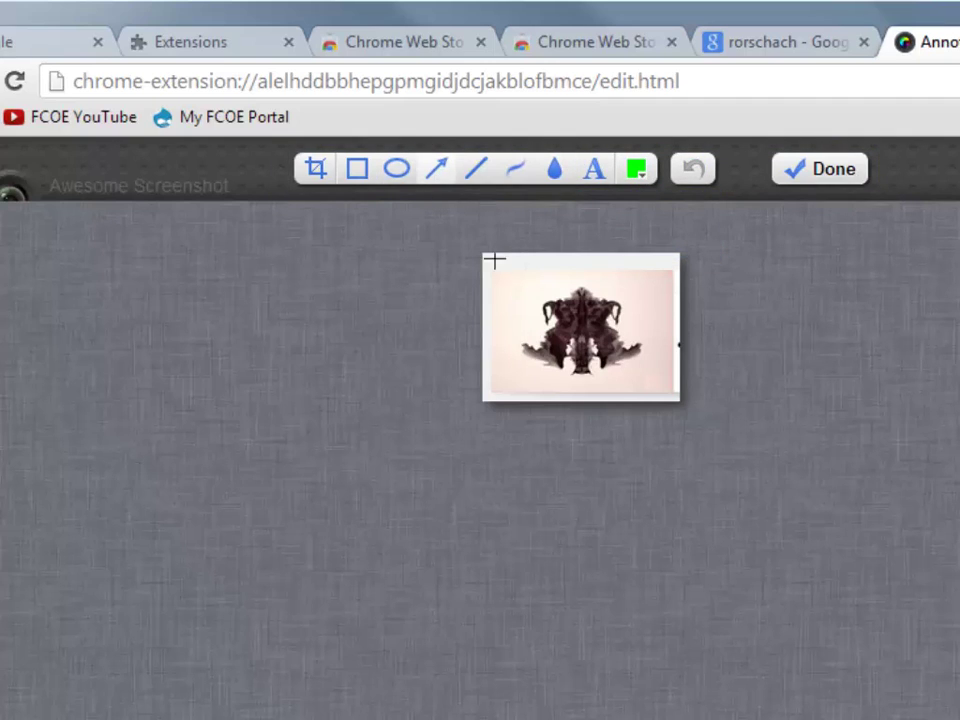
{"action": "mouse_move", "coordinate": [501, 265]}
{"action": "left_mouse_down"}
{"action": "mouse_move", "coordinate": [519, 285]}
{"action": "mouse_move", "coordinate": [533, 343]}
{"action": "left_mouse_up"}
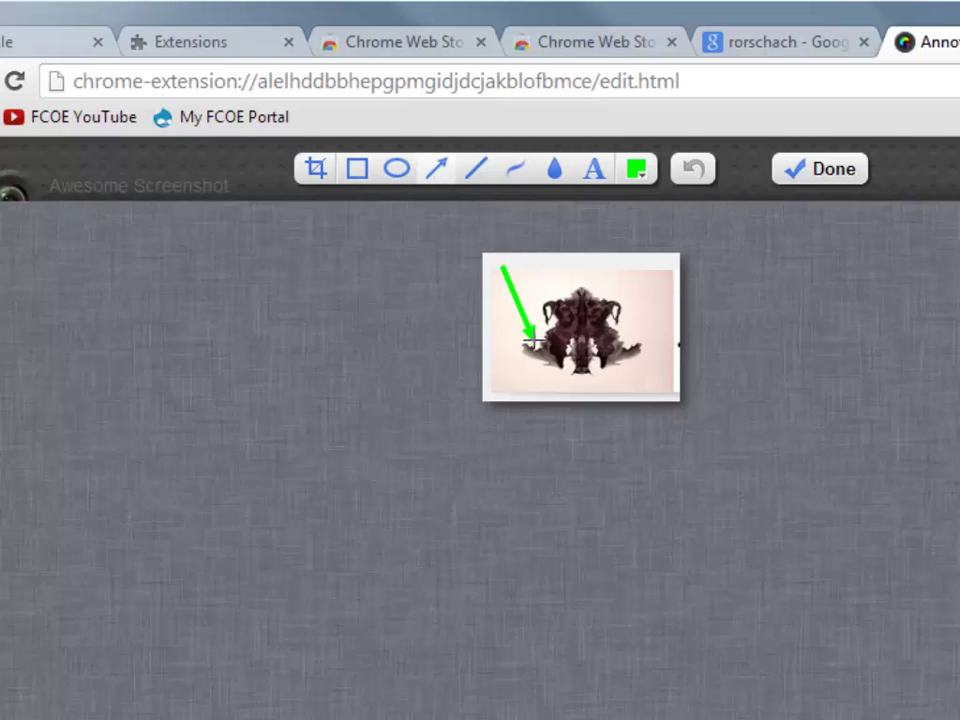
{"action": "left_click", "coordinate": [829, 174]}
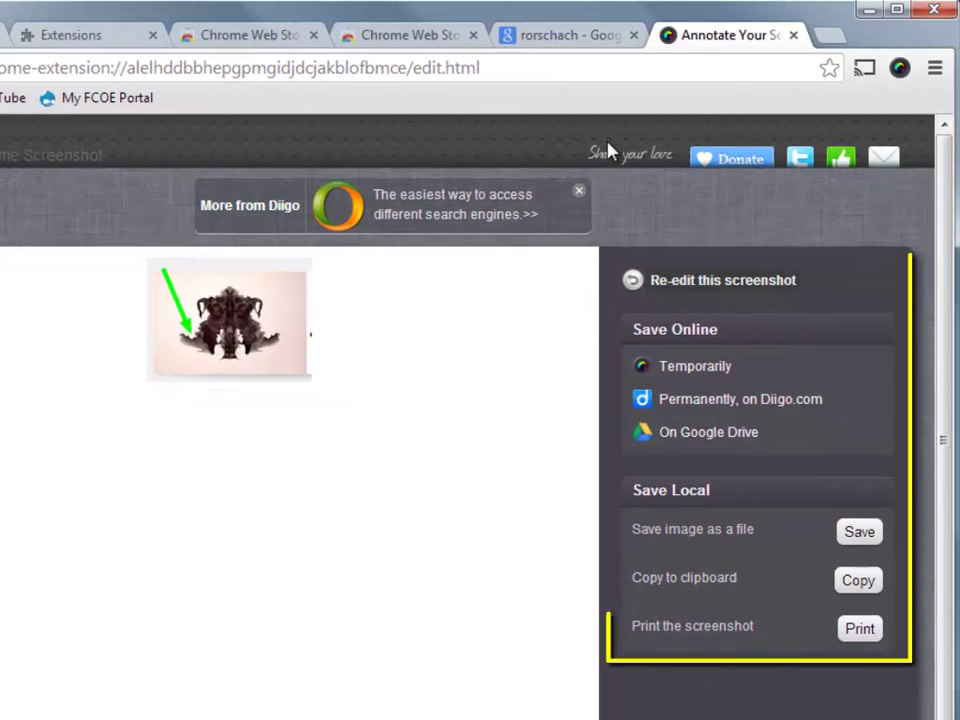
{"action": "mouse_move", "coordinate": [708, 432]}
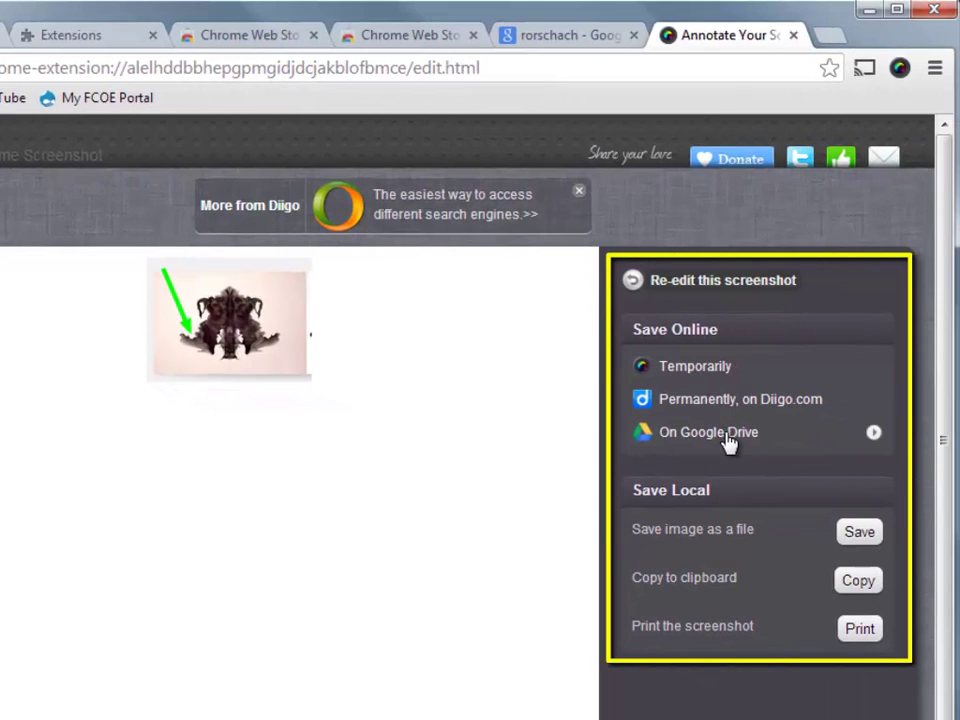
Save the screenshot to Google Drive, connecting Drive and granting it access
{"action": "left_click", "coordinate": [728, 443]}
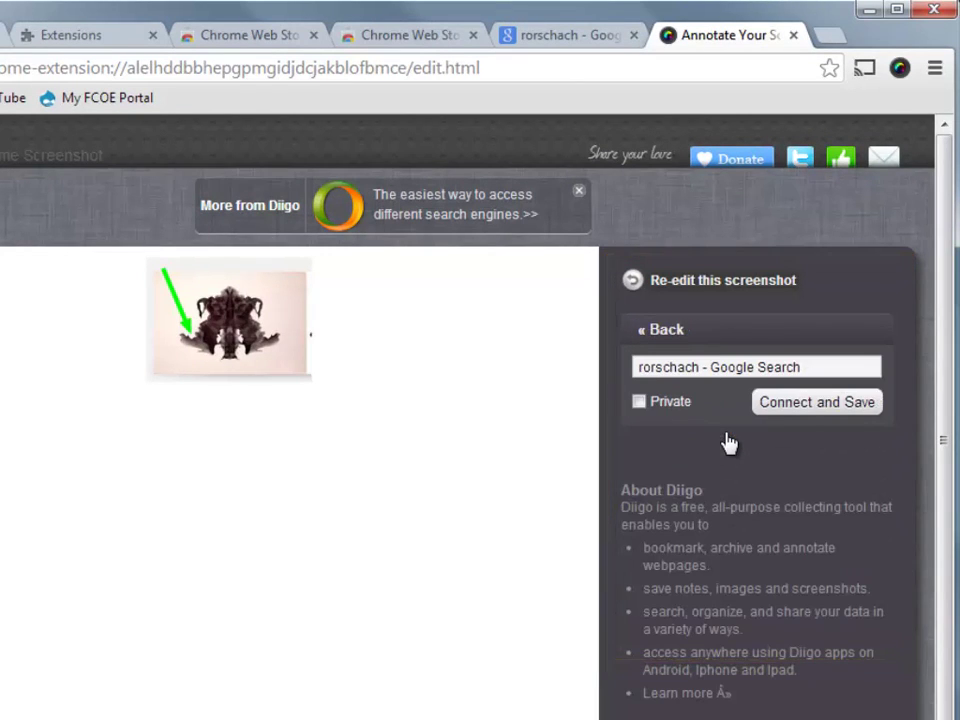
{"action": "left_click", "coordinate": [767, 404]}
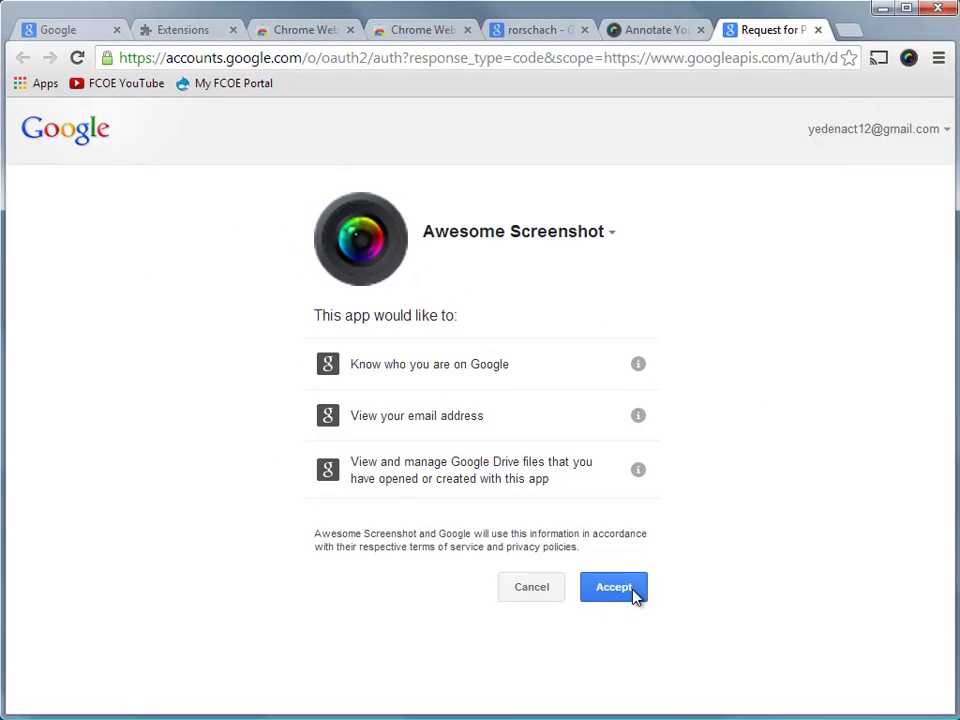
{"action": "left_click", "coordinate": [635, 594]}
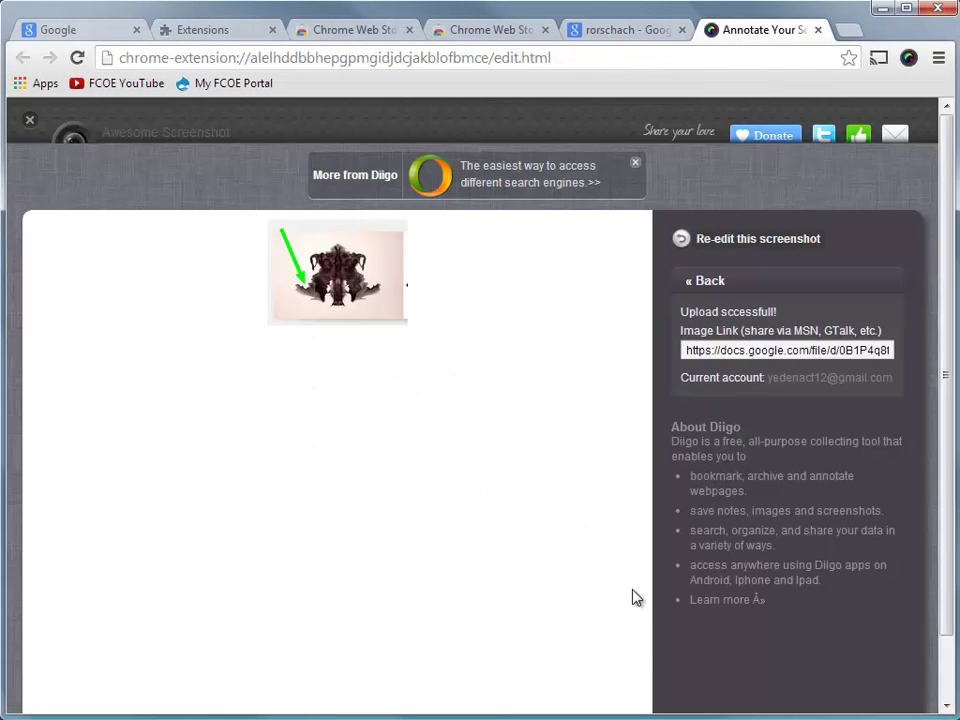